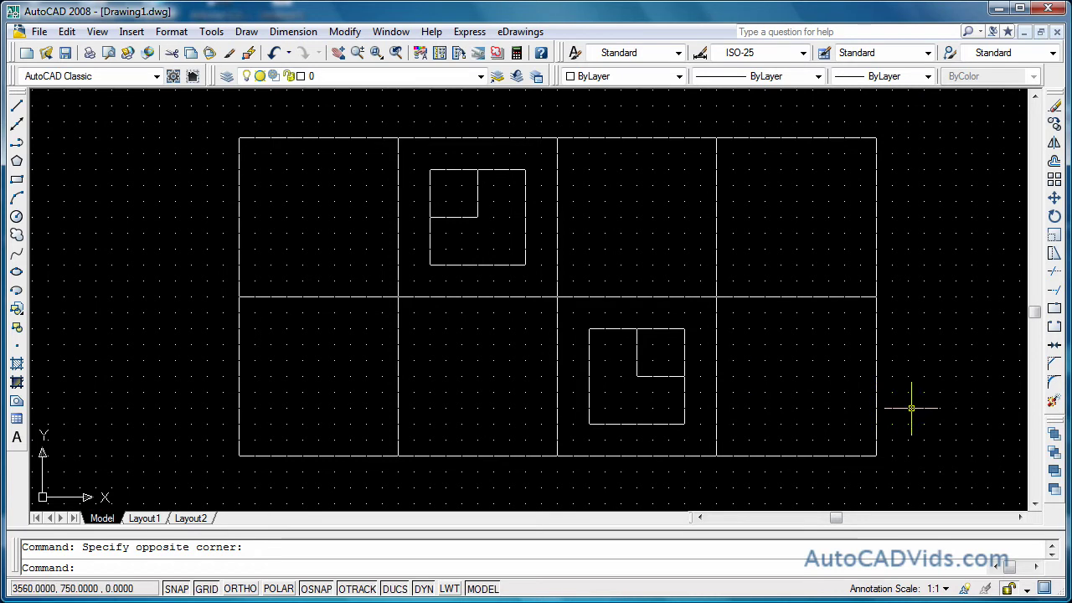
Step: Define all the geometry of the rectangular grid and its two inner squares as a block named shape
click(902, 470)
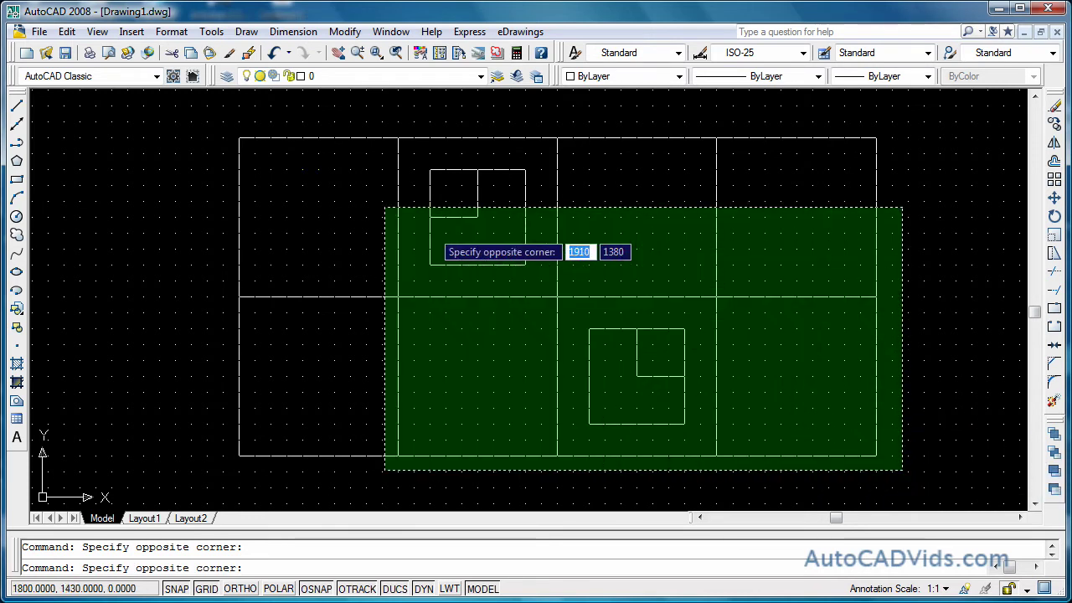
click(211, 120)
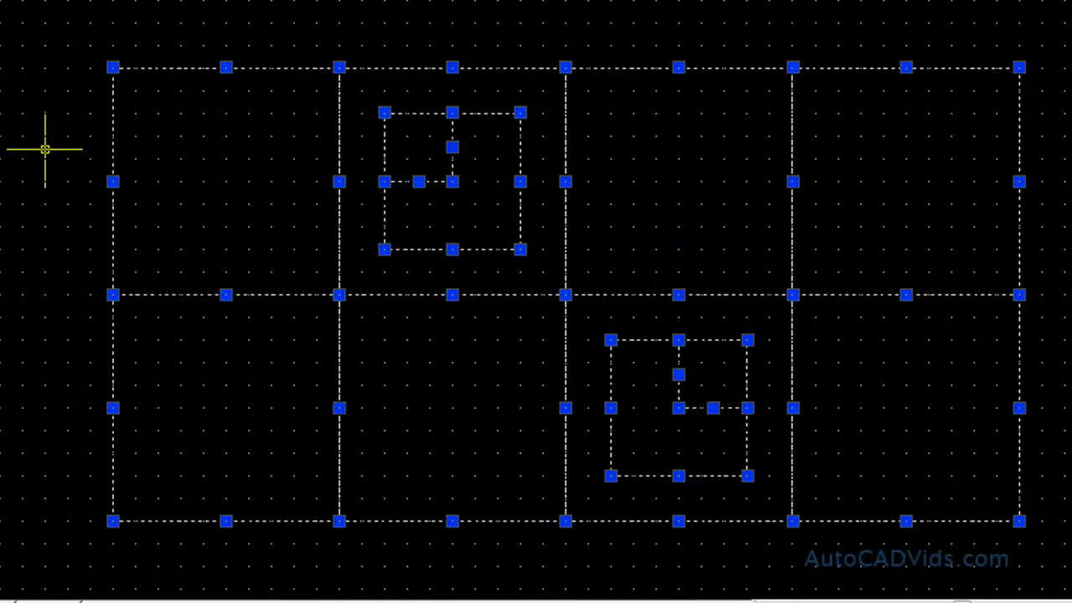
text(b)
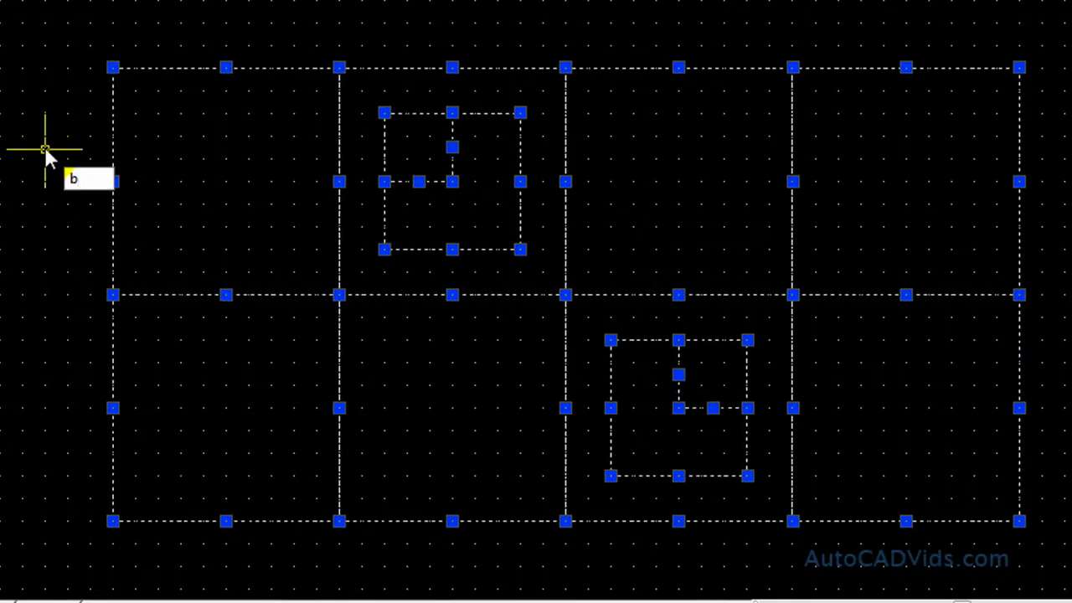
text(lock)
key(Return)
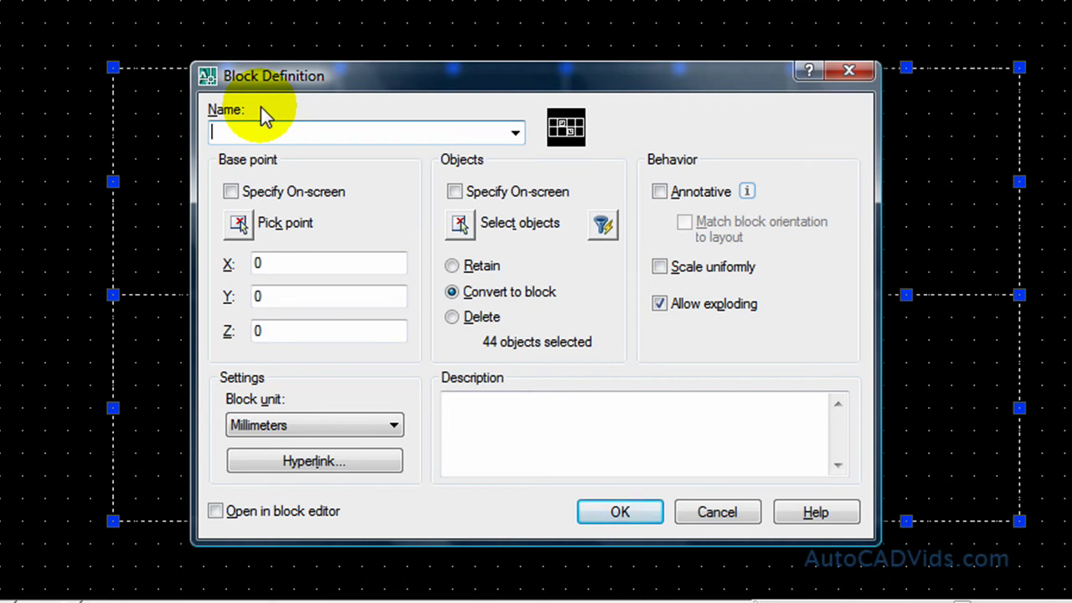
text(shape)
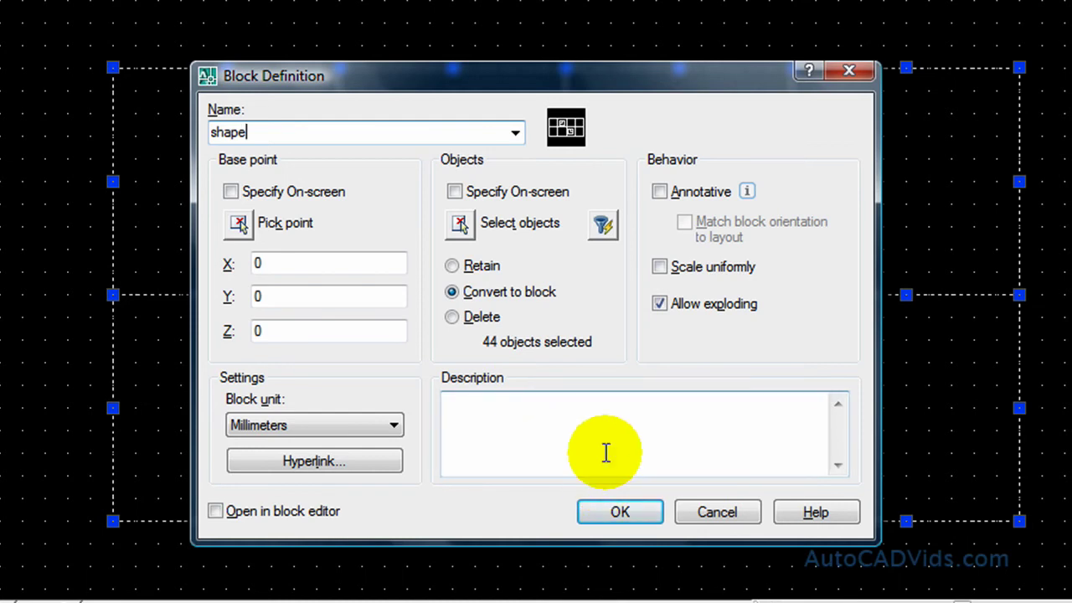
click(615, 515)
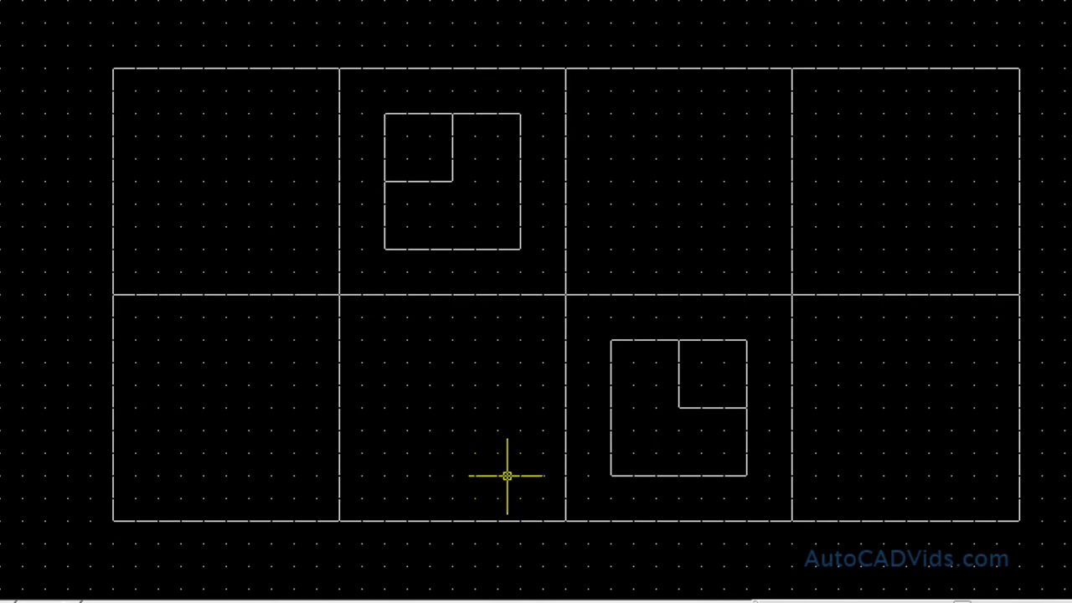
Step: Insert the shape block at scale 1 and insertion point 2000,0, adjoining the right side of the original
text(z)
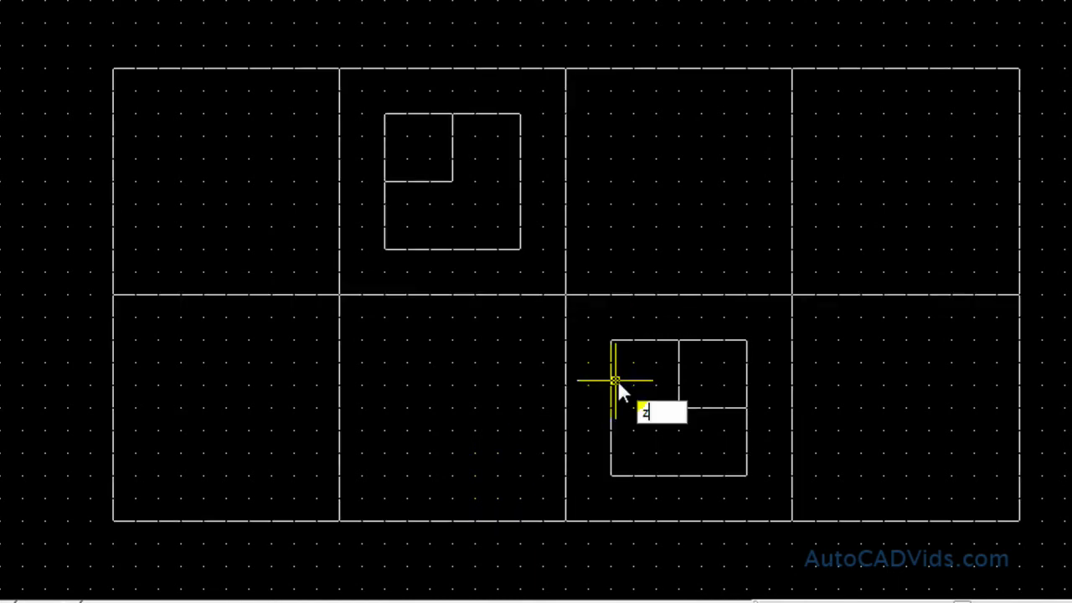
key(Return)
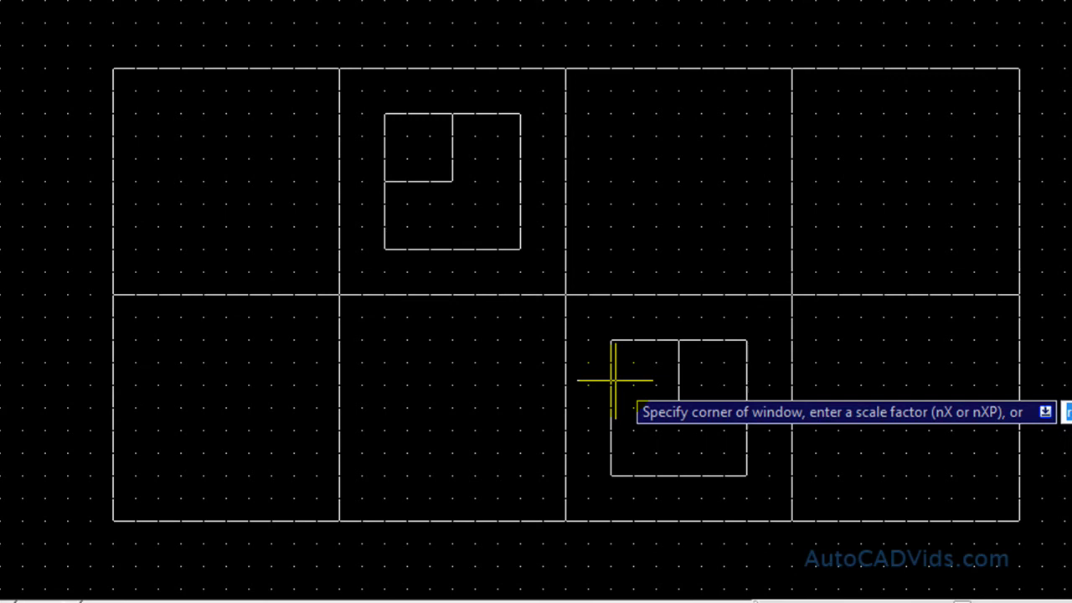
key(Return)
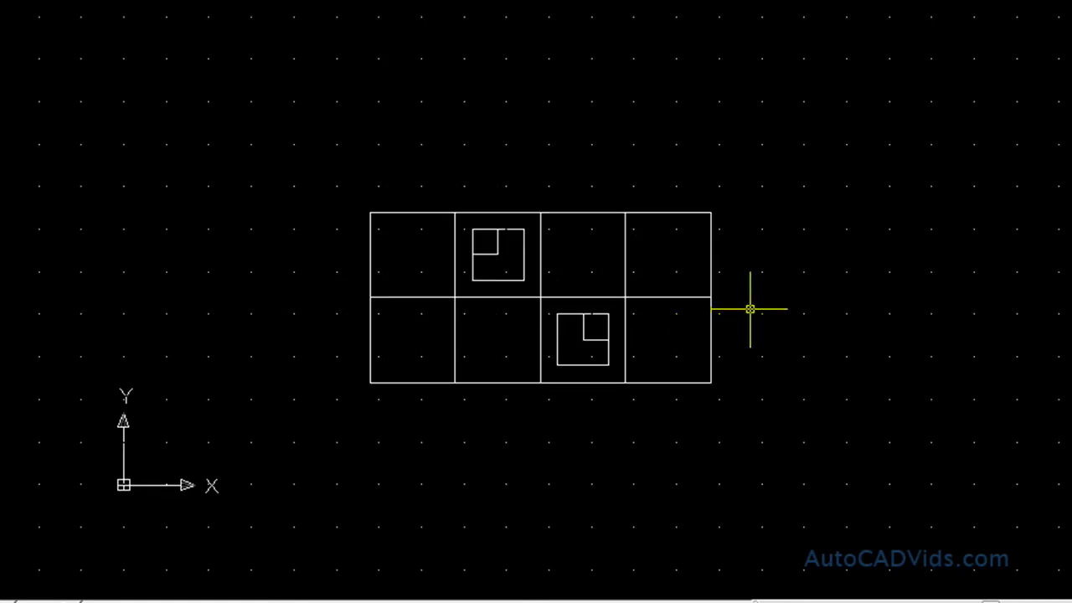
text(p)
key(Return)
mouse_move(749, 309)
mouse_down()
mouse_move(438, 205)
mouse_move(466, 203)
mouse_up()
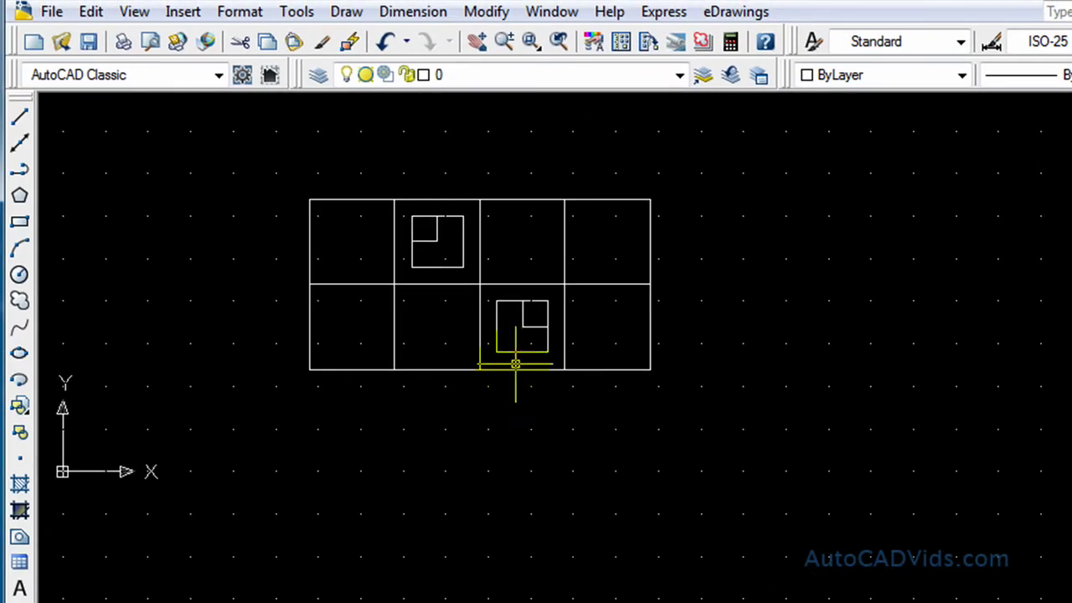
key(ctrl+a)
key(Escape)
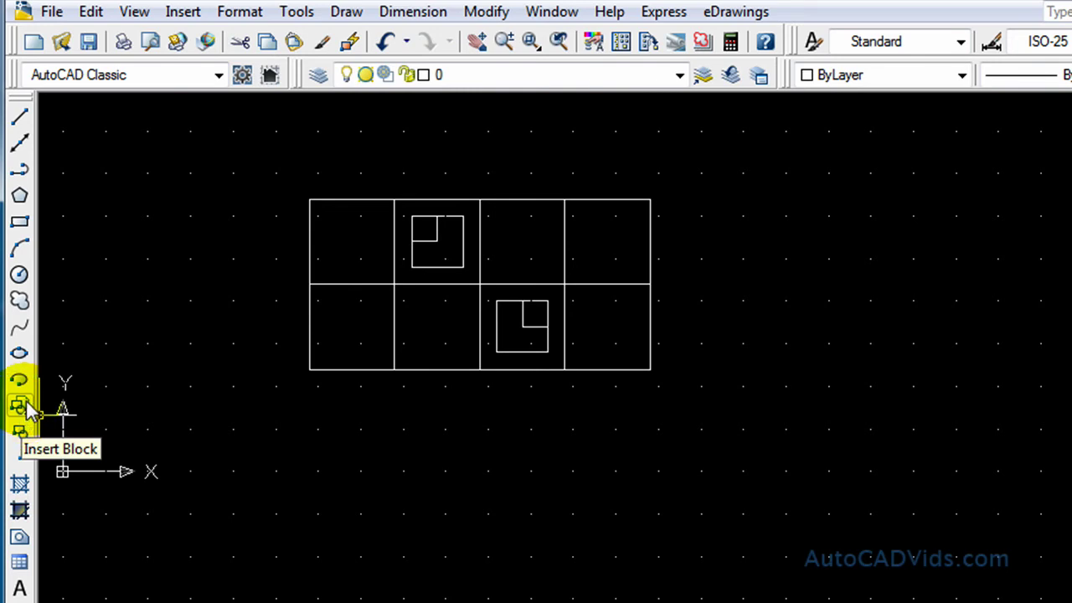
click(184, 13)
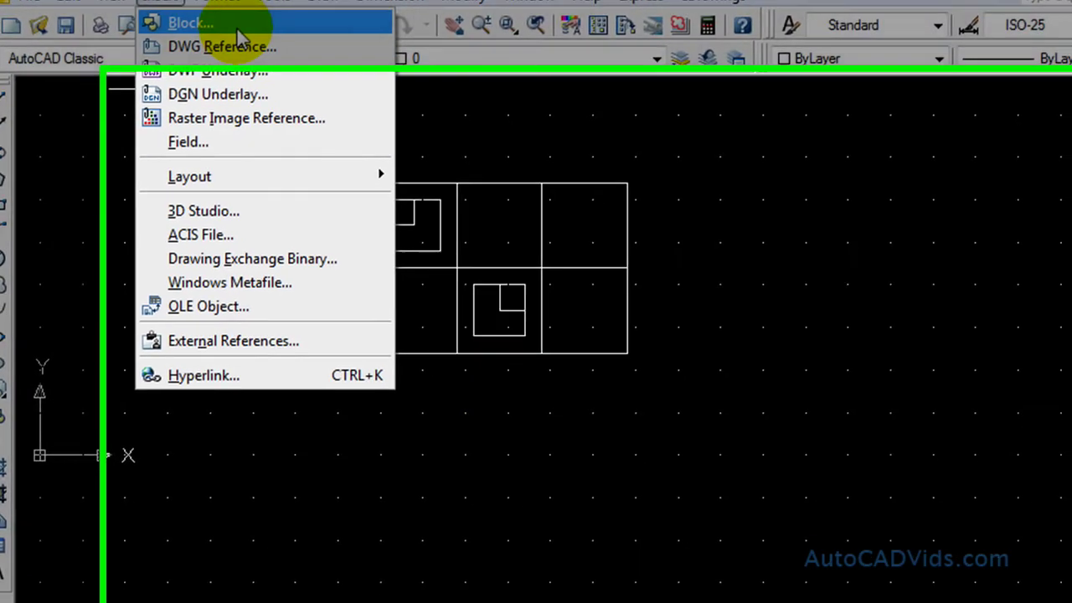
click(238, 29)
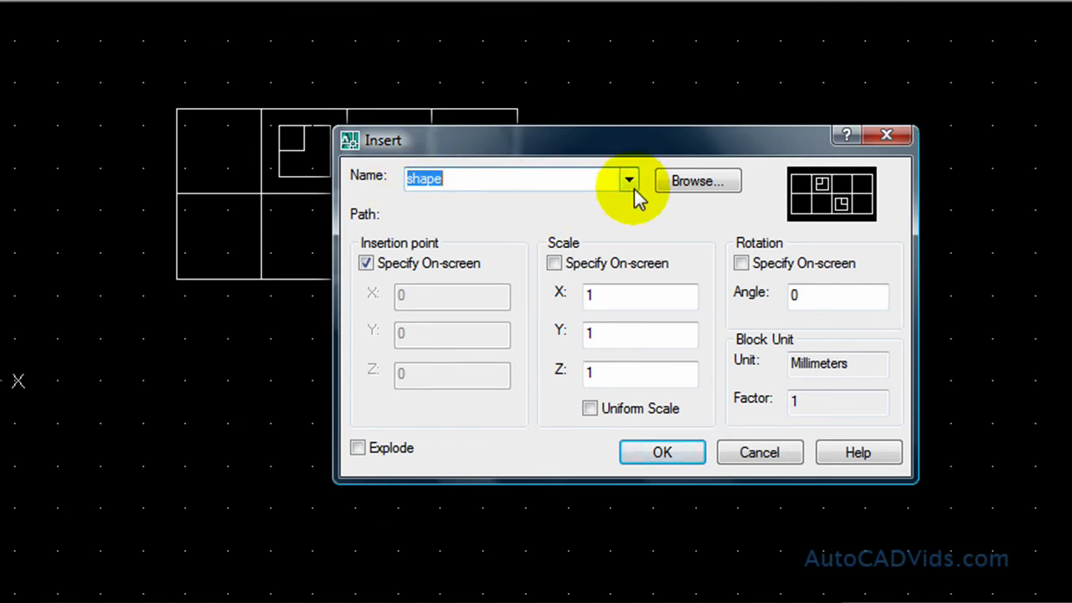
click(660, 457)
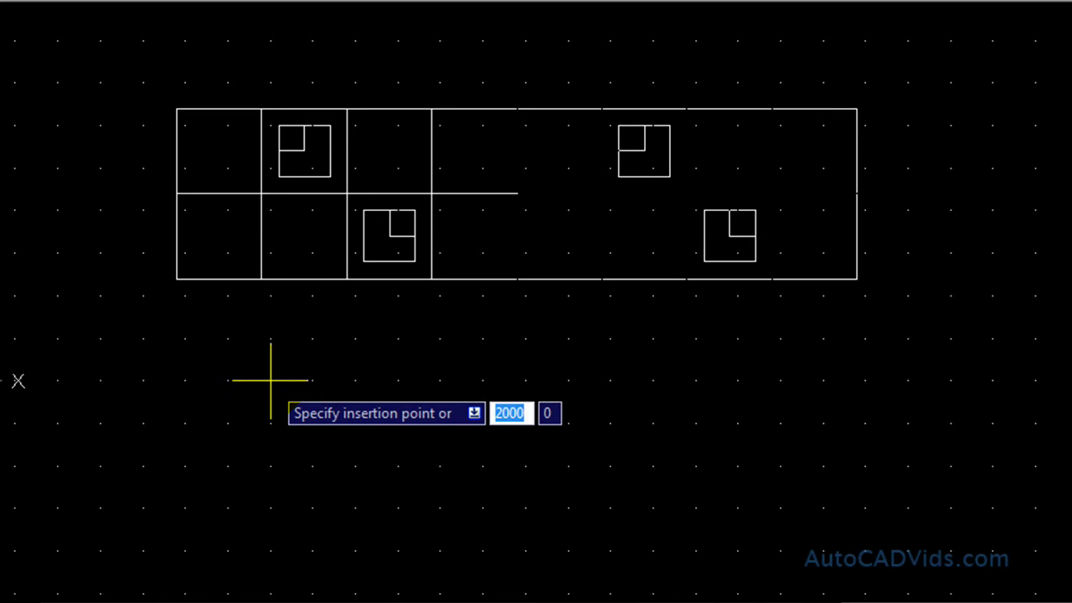
click(270, 381)
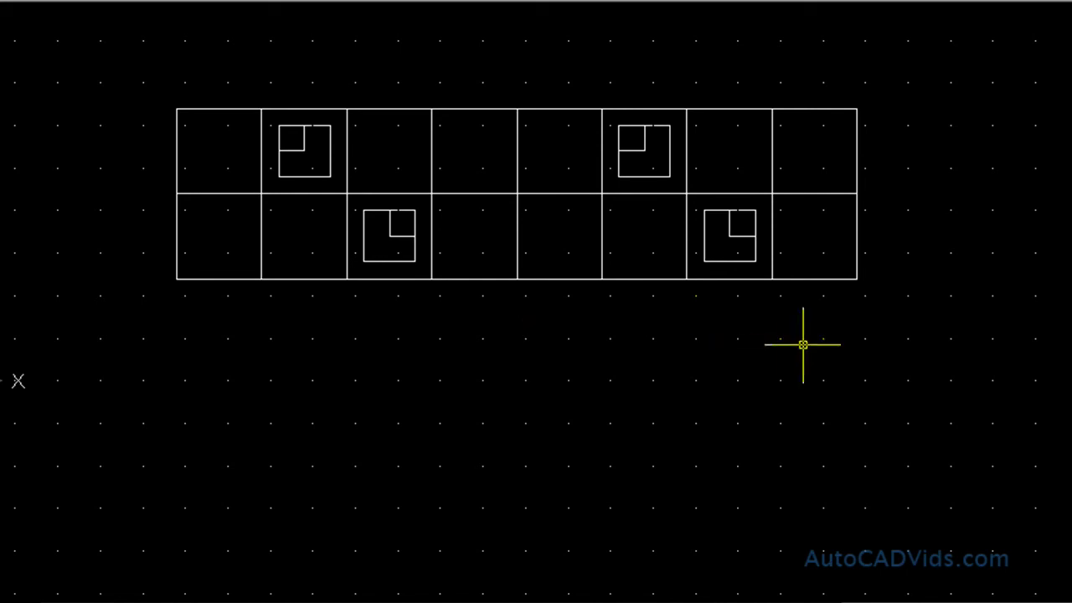
Step: Explode the inserted right-hand copy of the shape block into separate lines
click(883, 333)
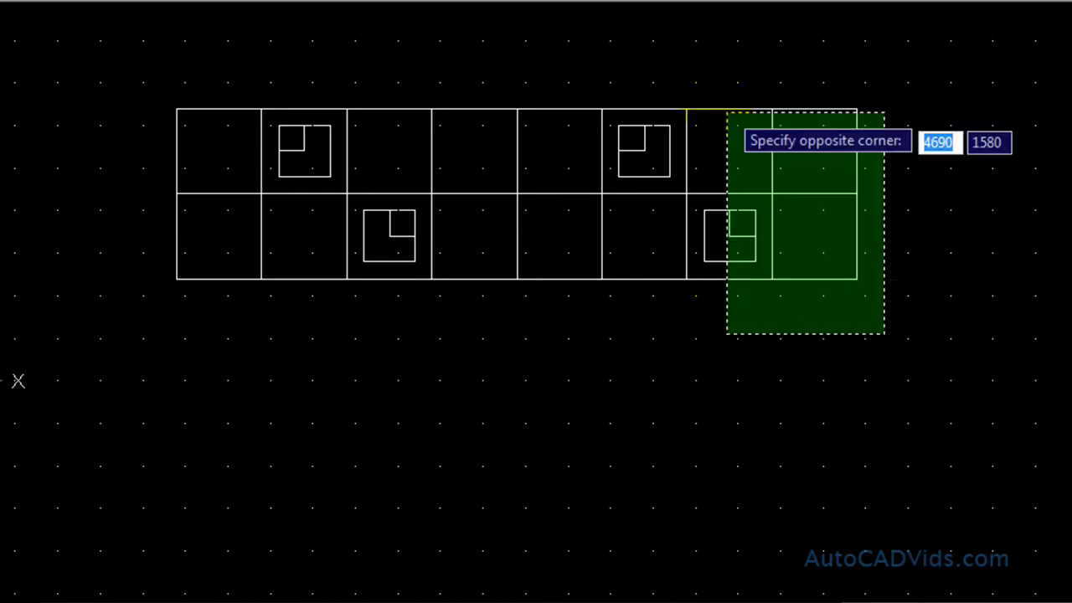
click(692, 73)
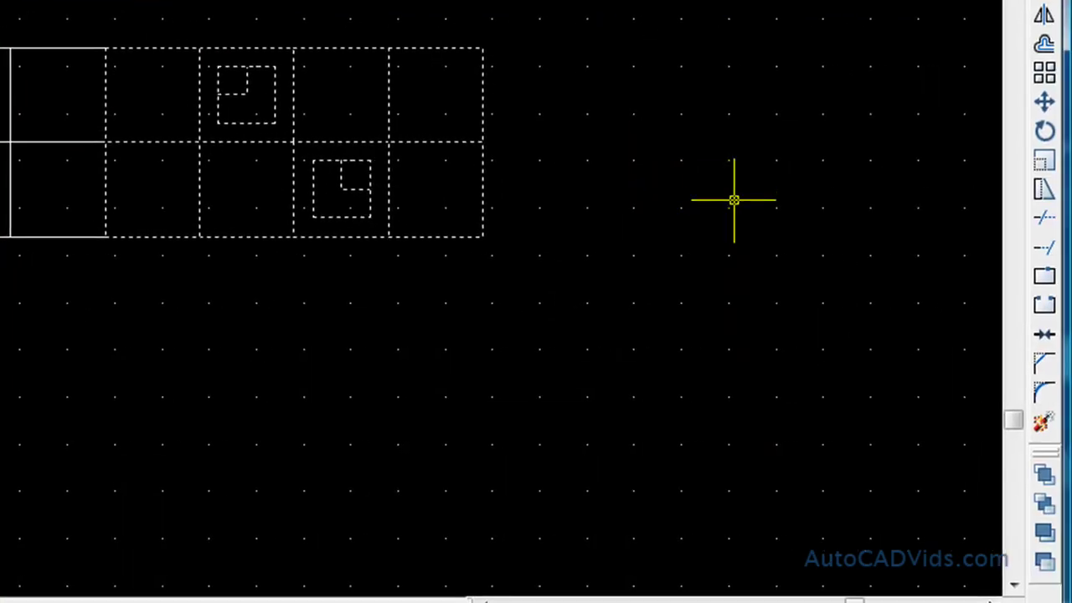
click(1044, 424)
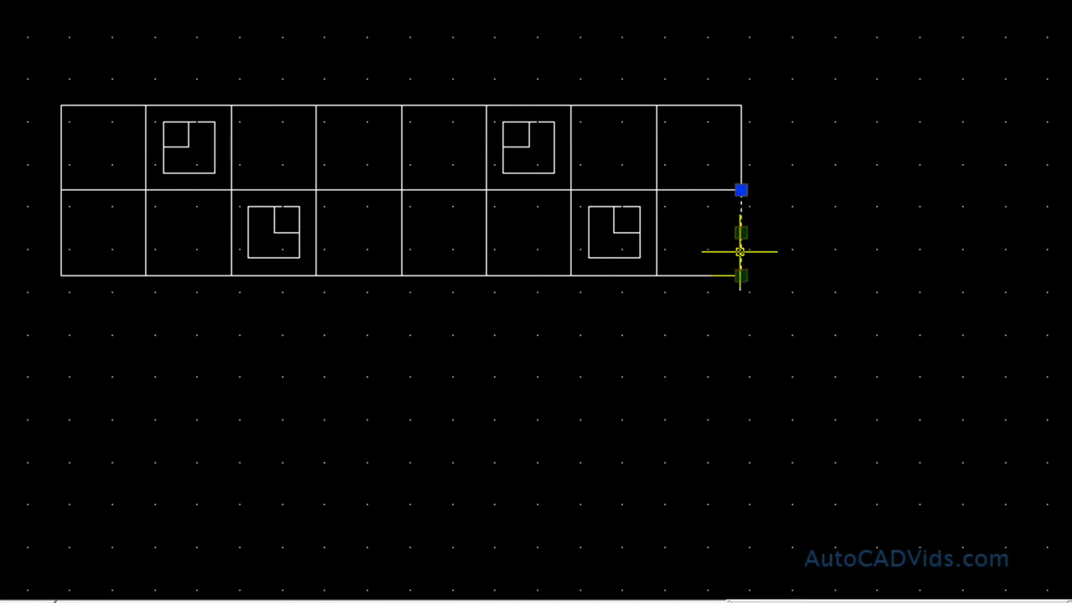
key(Escape)
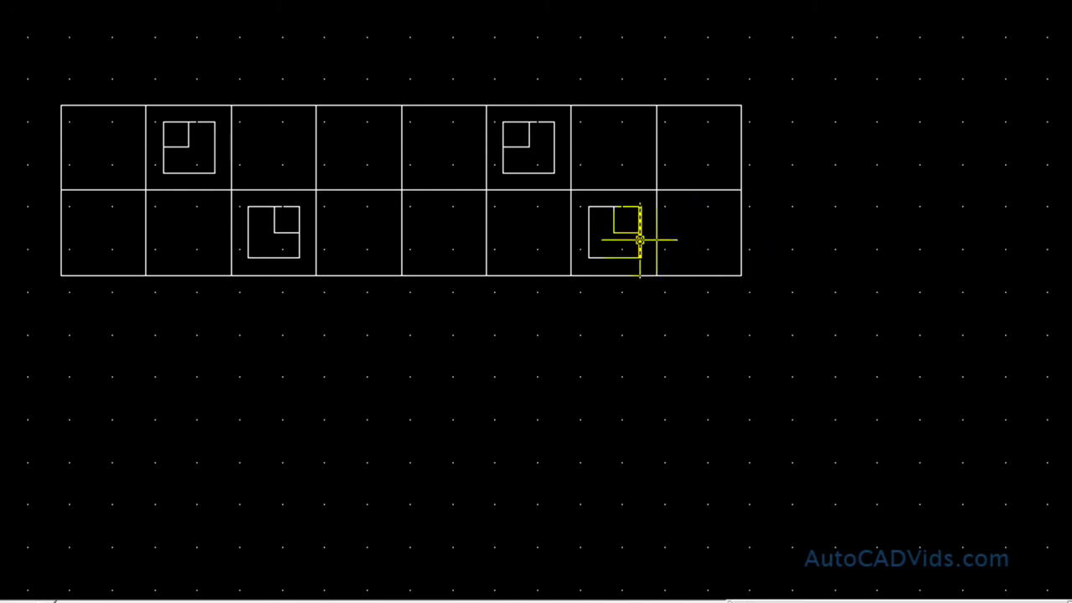
Step: Erase the small corner lines inside both inner squares of the exploded right-hand copy
click(630, 234)
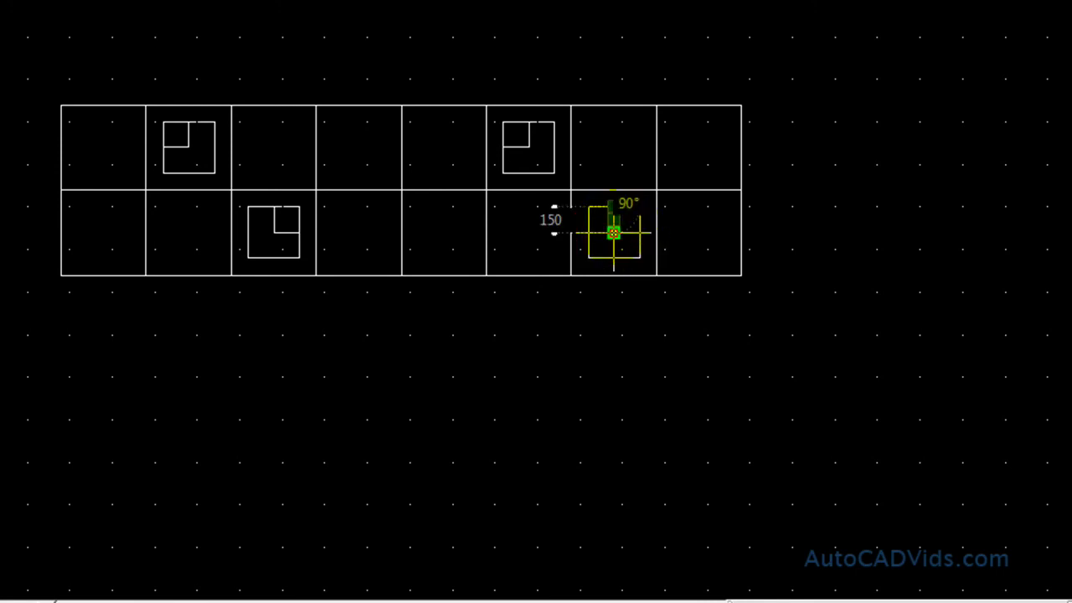
click(530, 150)
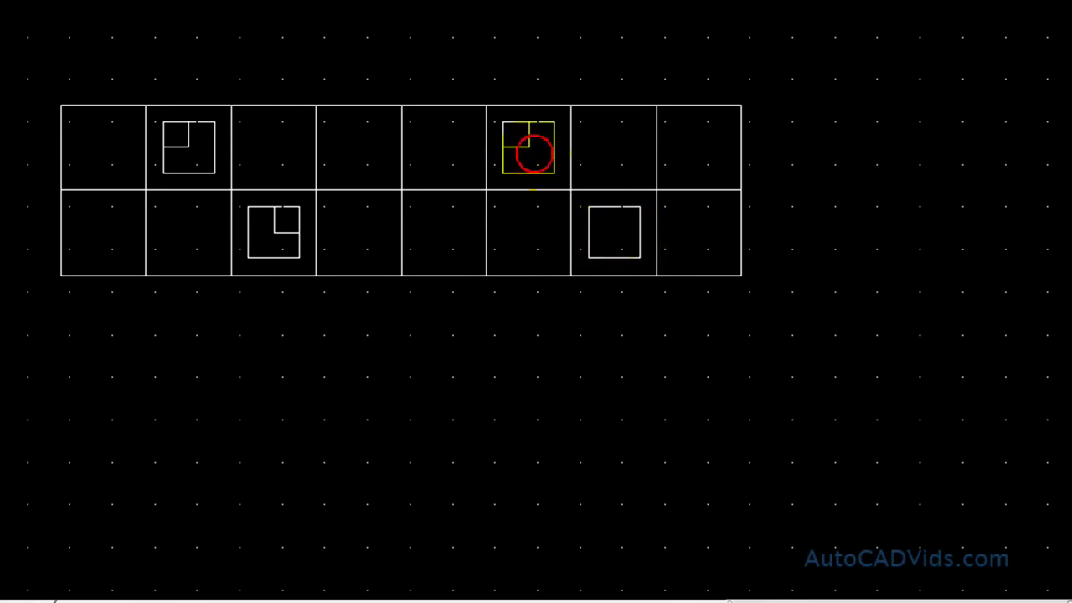
click(516, 137)
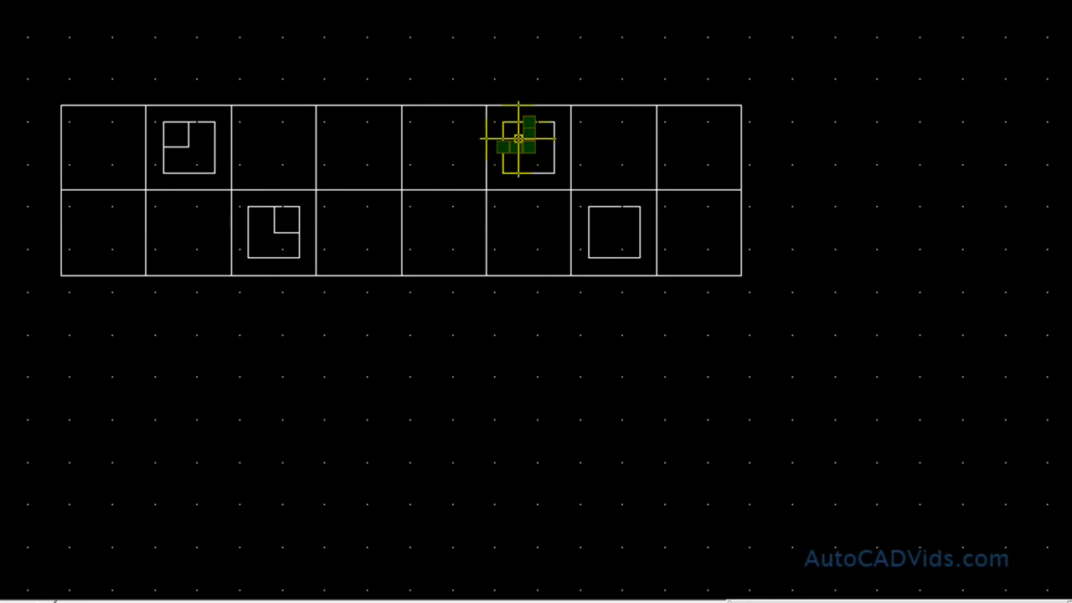
key(Escape)
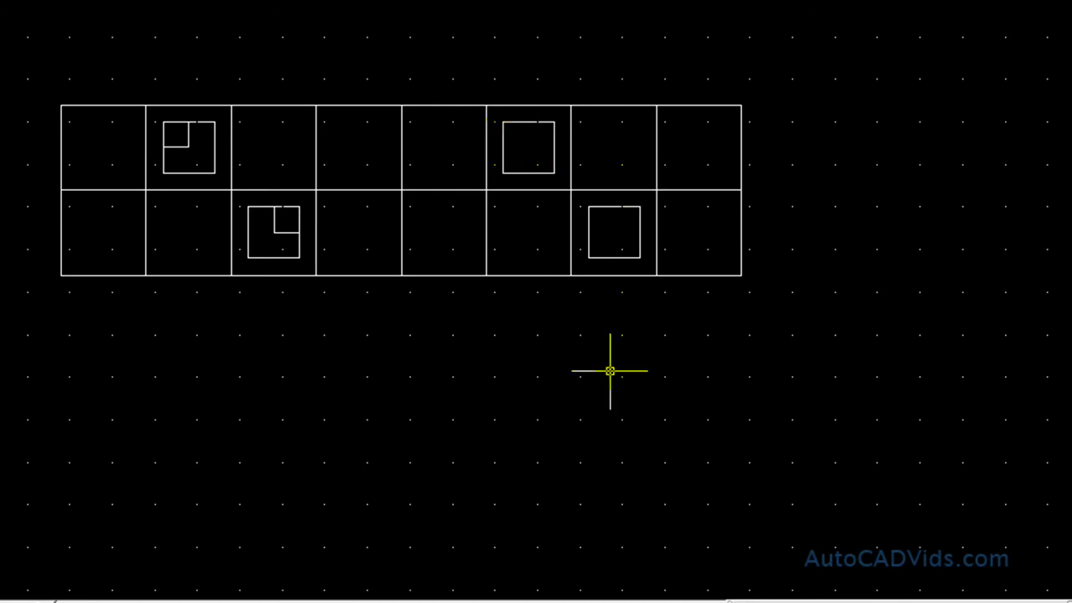
click(834, 320)
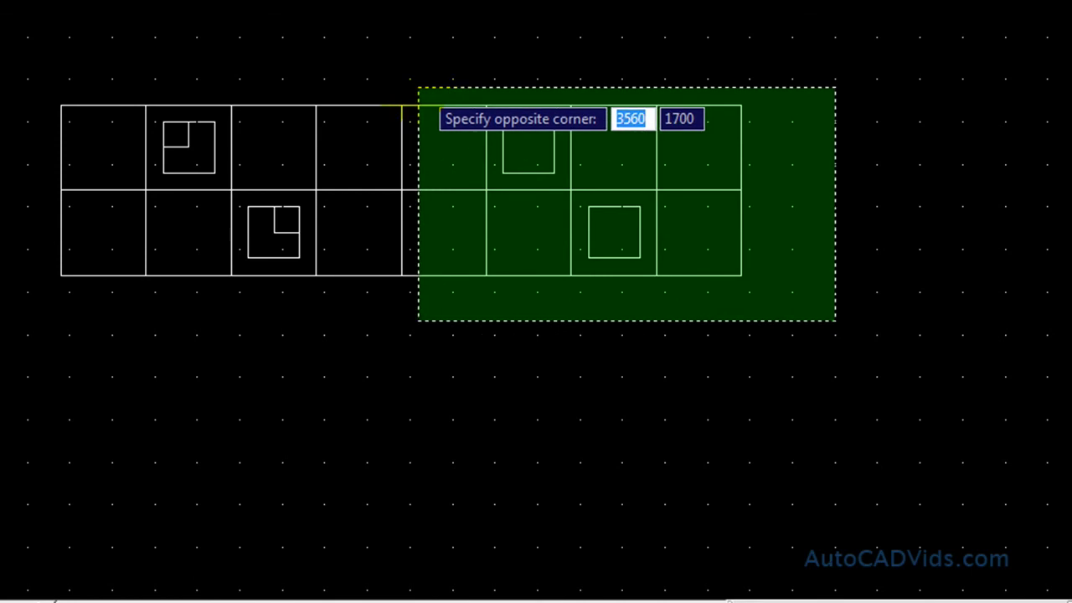
click(402, 87)
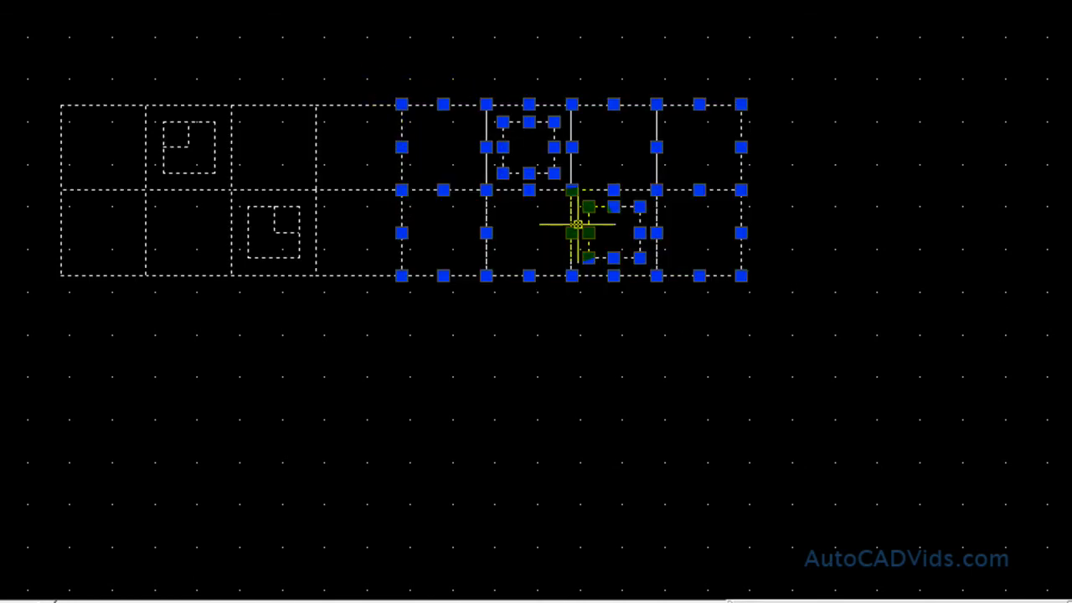
key(Escape)
Step: Define the edited right-hand geometry, including its left edge, as a block named shape1
click(812, 323)
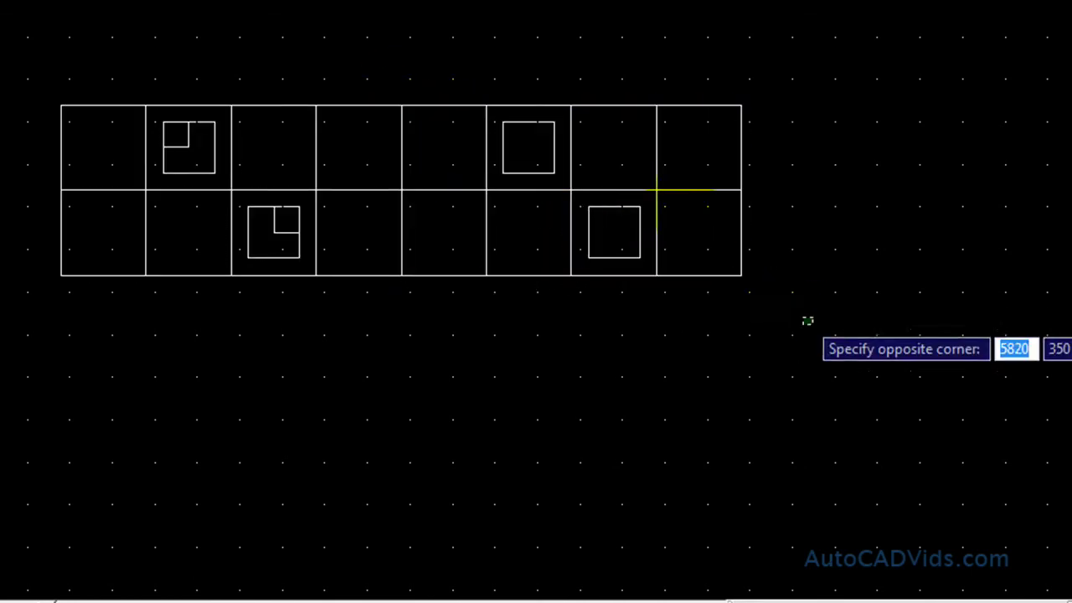
click(452, 80)
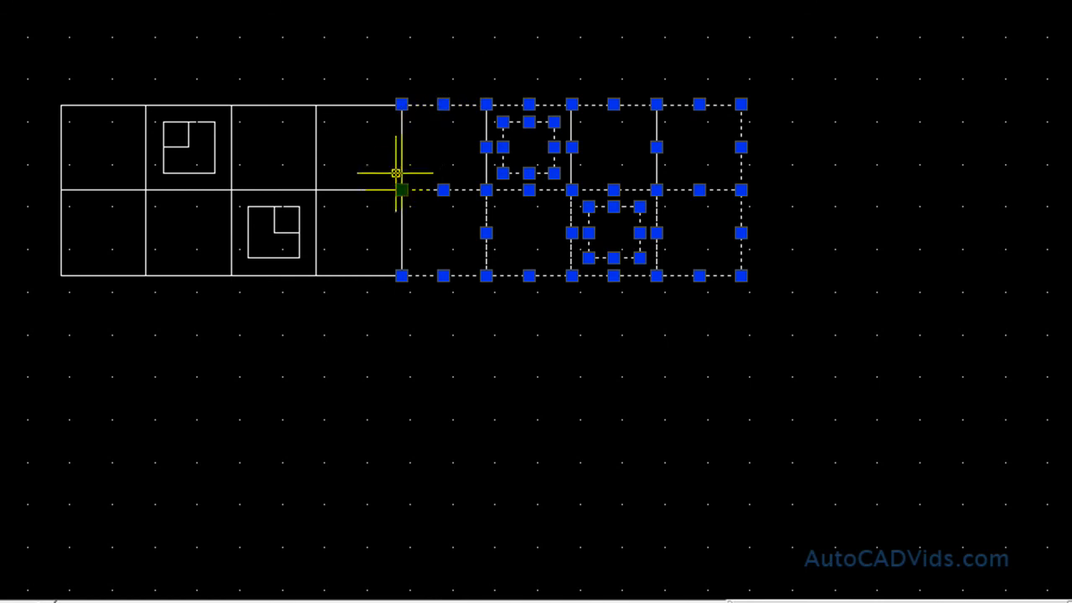
click(401, 240)
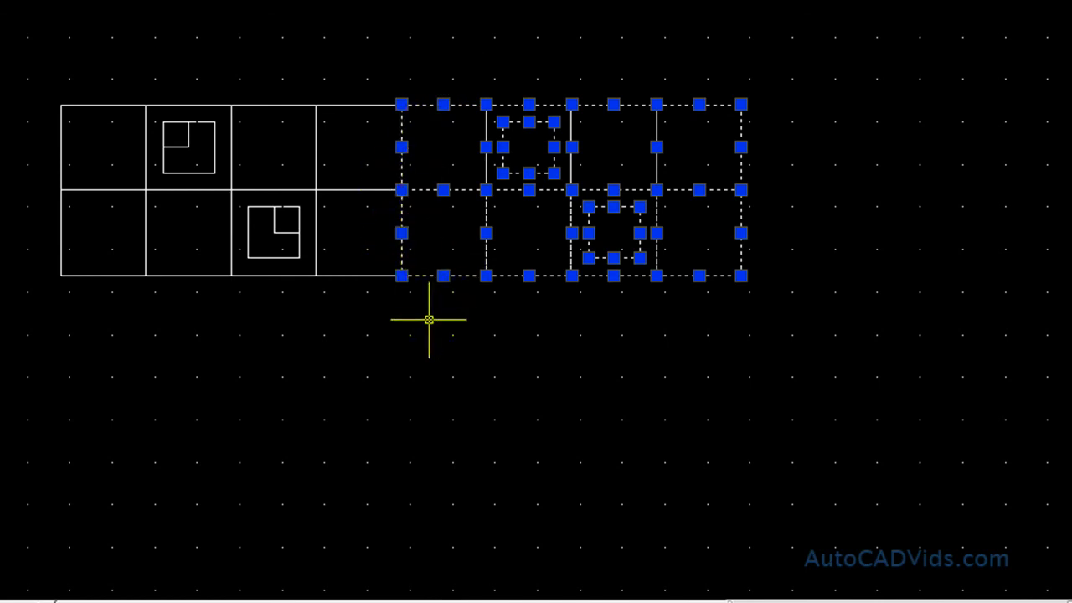
text(block)
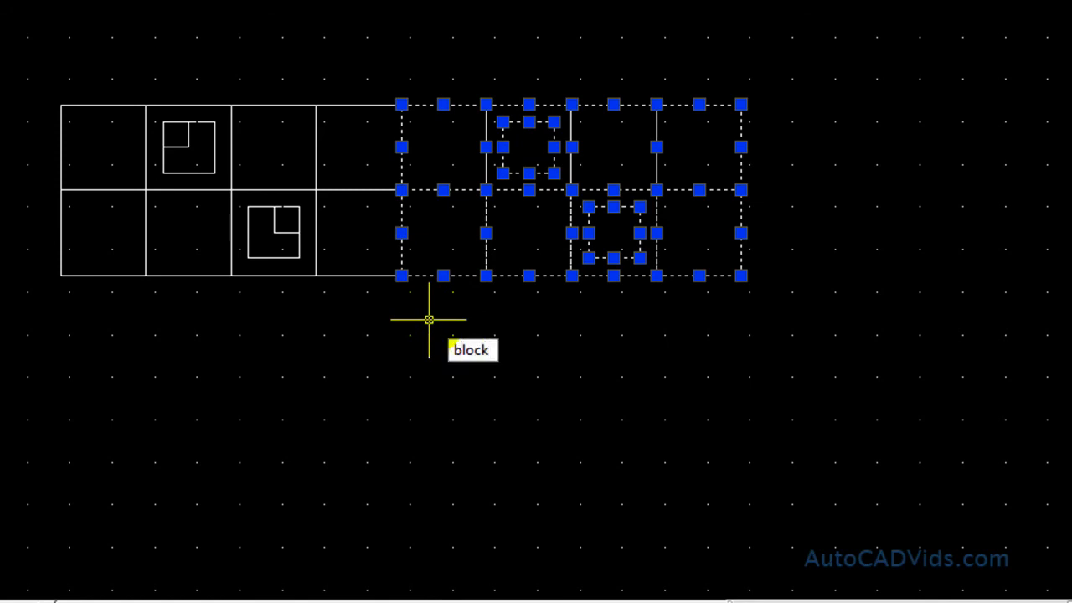
key(Return)
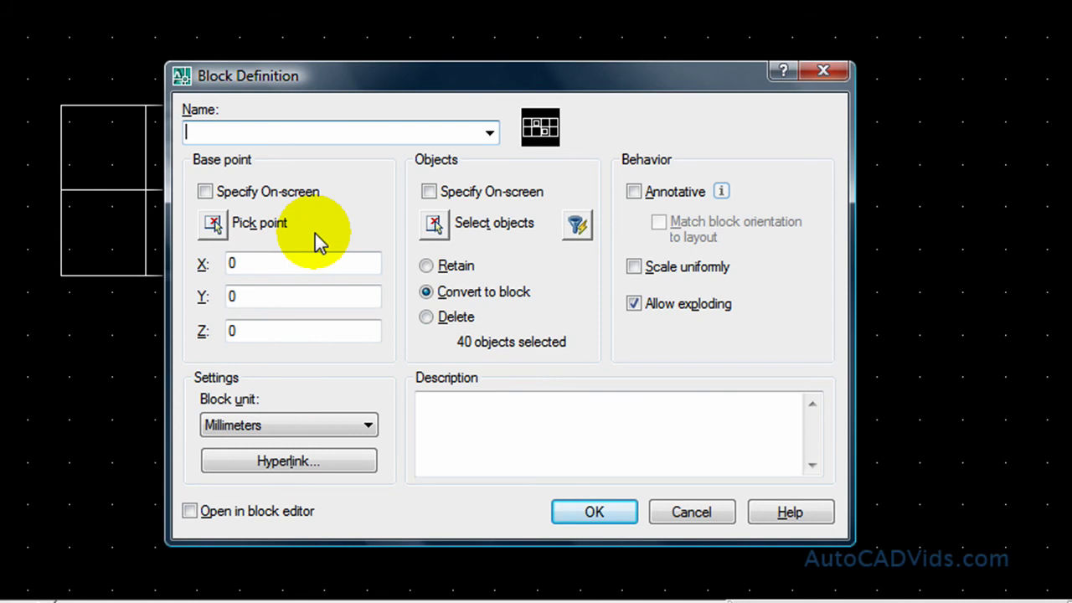
text(shape1)
click(311, 232)
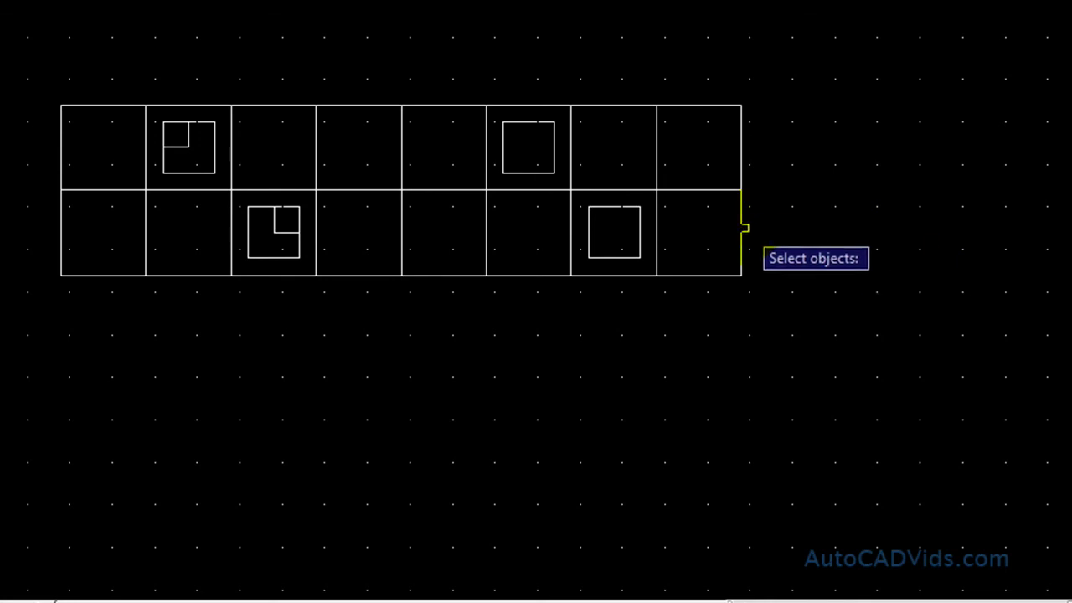
Step: Start moving the shape1 block, using its lower-right corner as the base point
click(742, 227)
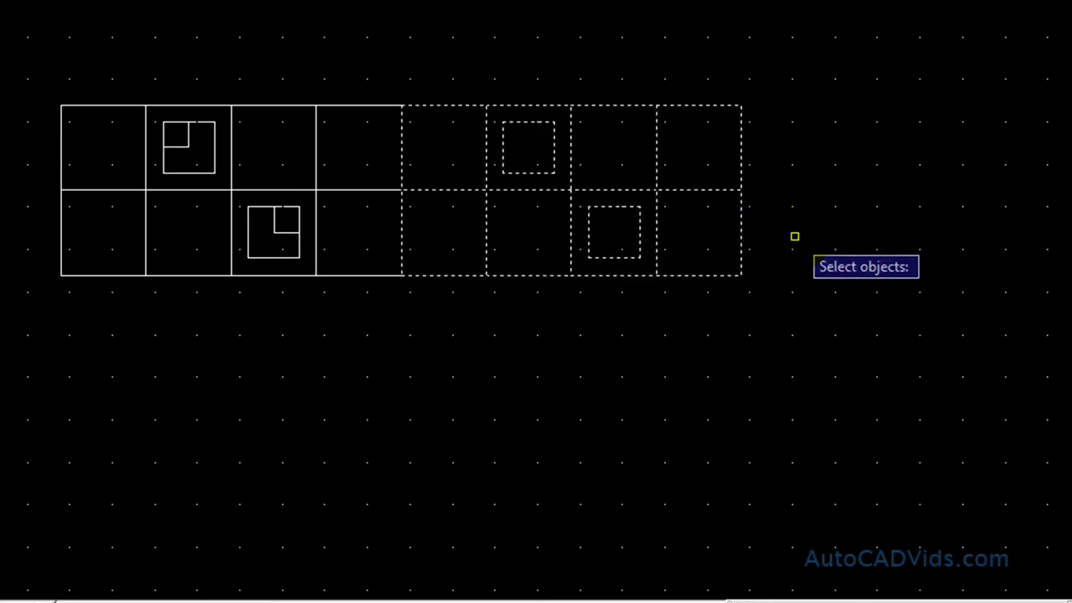
key(Return)
click(741, 274)
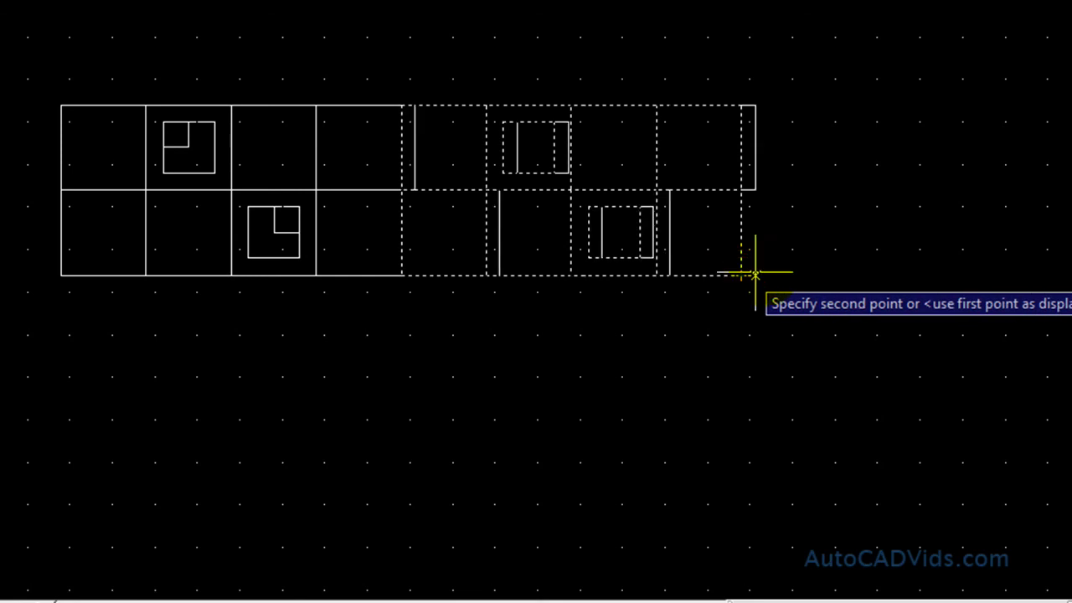